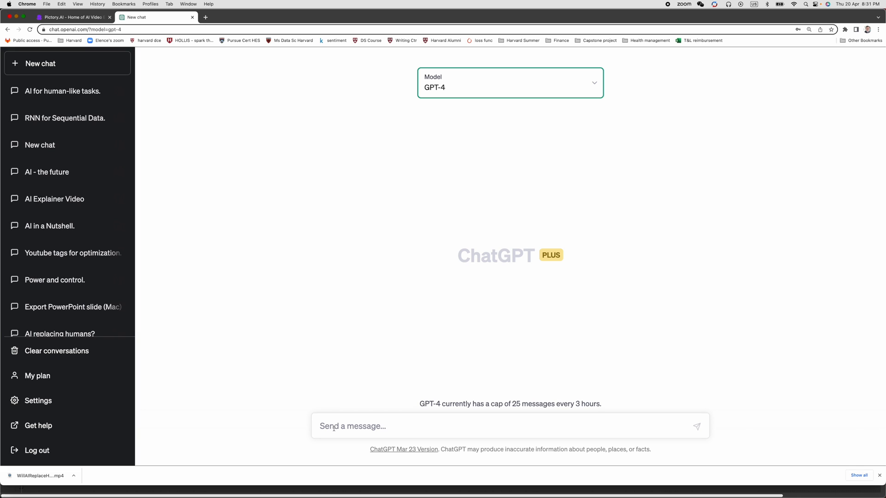
# Ask ChatGPT to "Write a script on what is artificial intelligence for 30 seconds".
pyautogui.click(333, 428)
pyautogui.write('Write a script on what is artificial intelligence for 30 seconds')
pyautogui.press('Return')
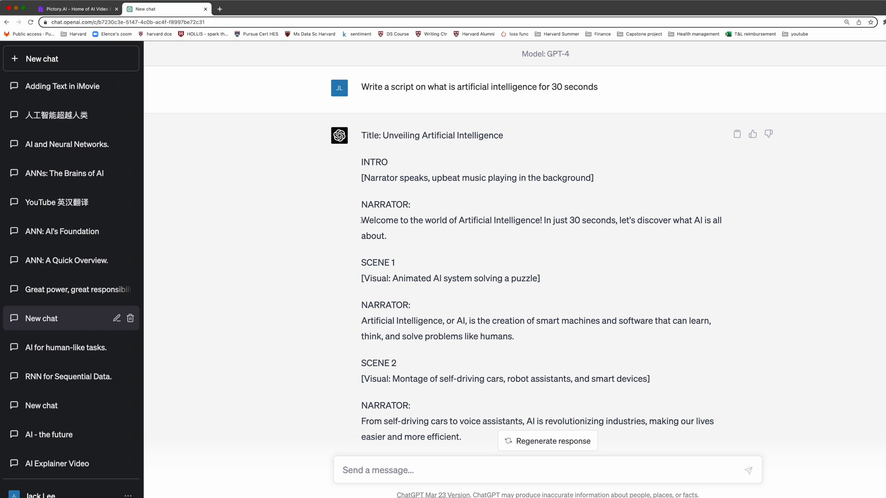
# Copy the intro narrator sentence from the generated script and start a Script to Video project in Pictory.
pyautogui.moveTo(361, 220); pyautogui.dragTo(616, 233)
pyautogui.press('super+c')
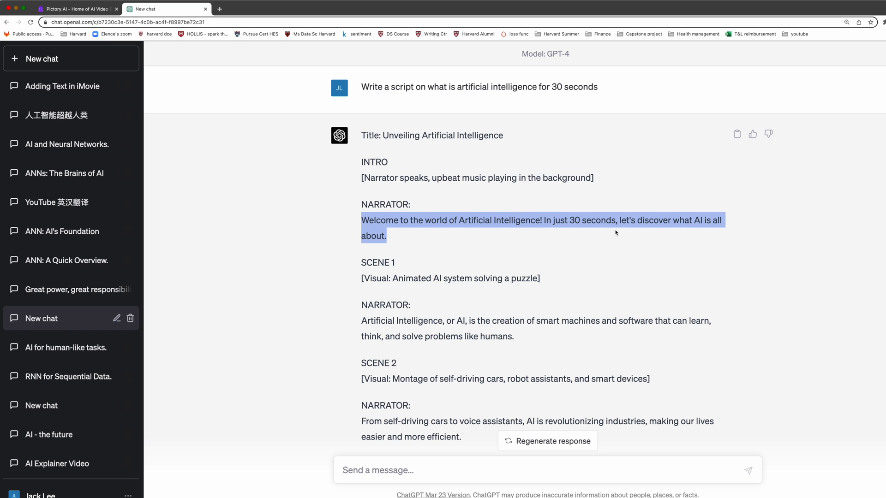
pyautogui.click(94, 13)
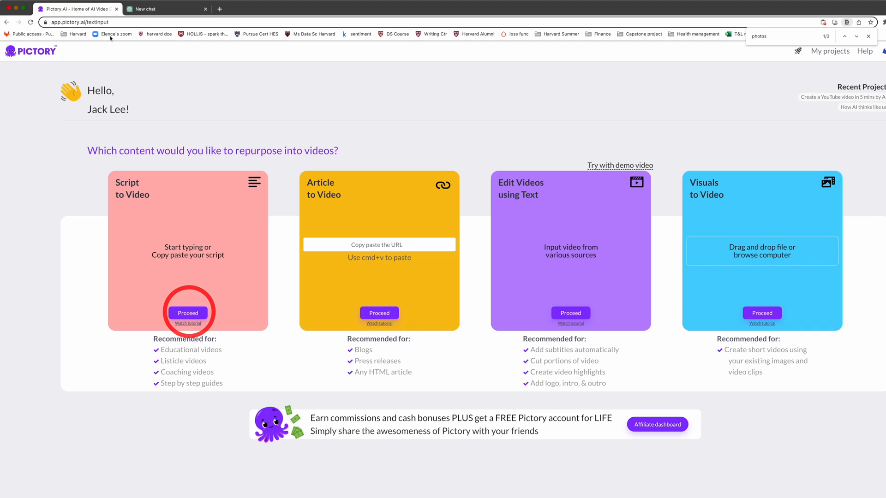
pyautogui.click(186, 314)
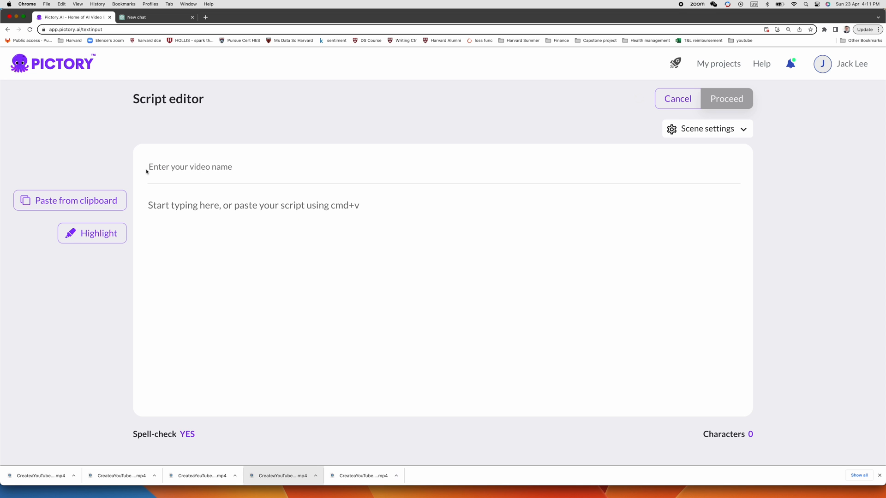
# Name the video "AI makes YouTube video in 5 minutes" and paste the copied welcome sentence as the script's first line.
pyautogui.click(147, 171)
pyautogui.write('AI makes YouTube video in')
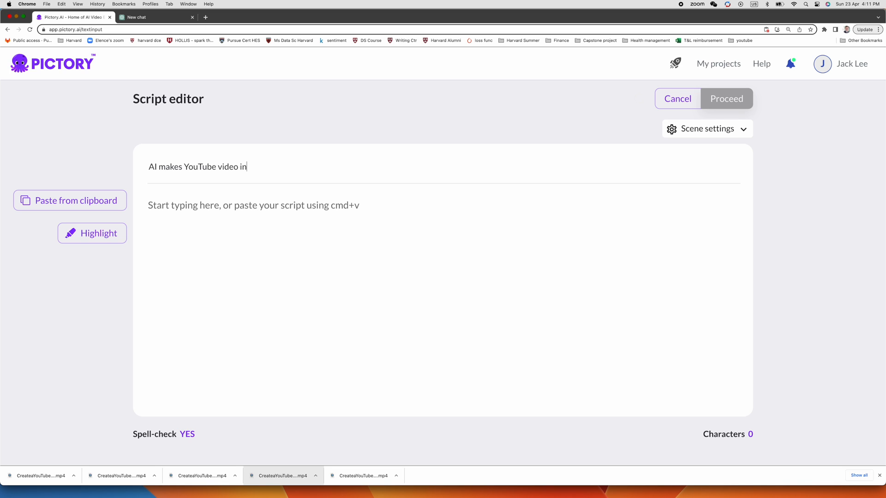
pyautogui.write(' 5 minutes')
pyautogui.click(150, 205)
pyautogui.press('super+v')
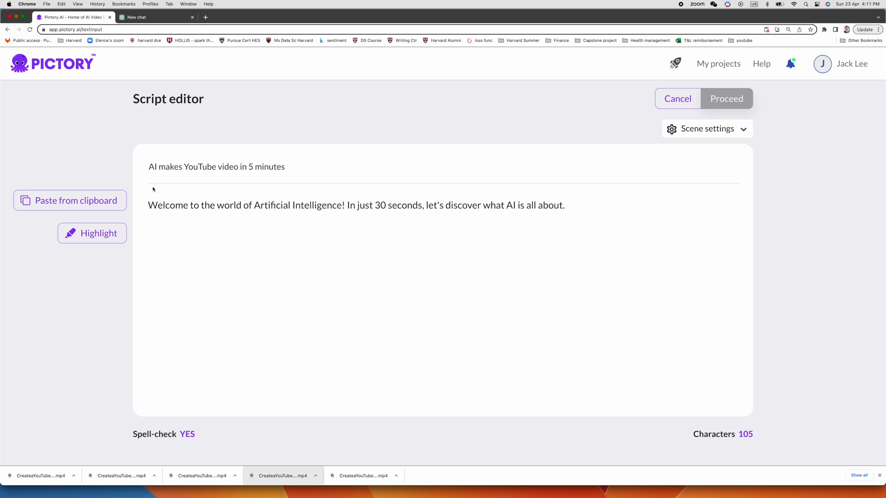
# Copy the Scene 1 narrator sentence from ChatGPT and paste it as the second line of the Pictory script.
pyautogui.click(150, 19)
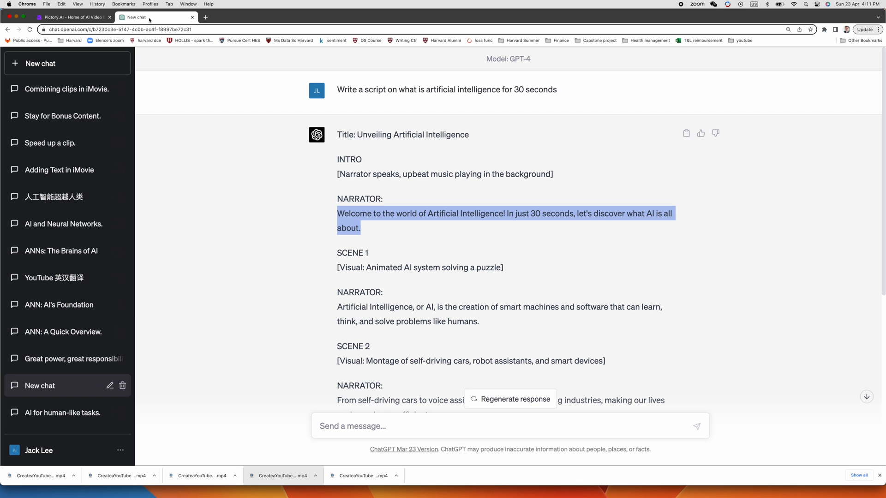
pyautogui.click(342, 308)
pyautogui.moveTo(339, 308); pyautogui.dragTo(486, 320)
pyautogui.press('super+c')
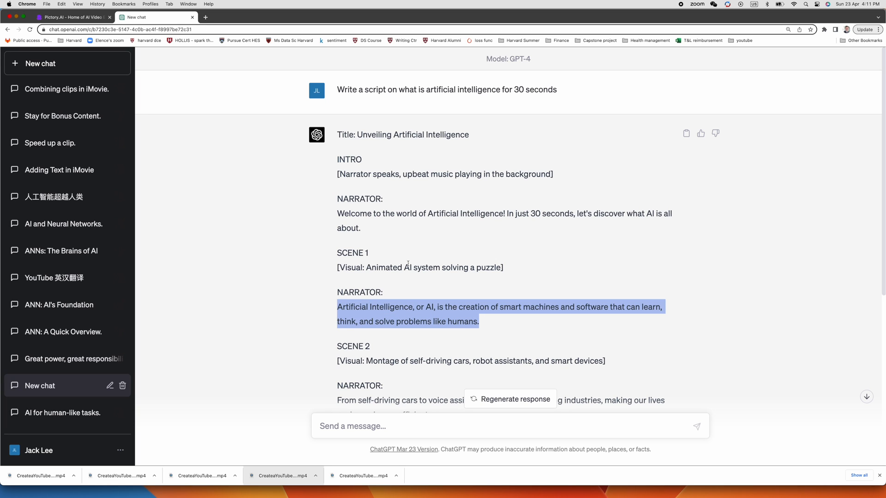
pyautogui.click(74, 18)
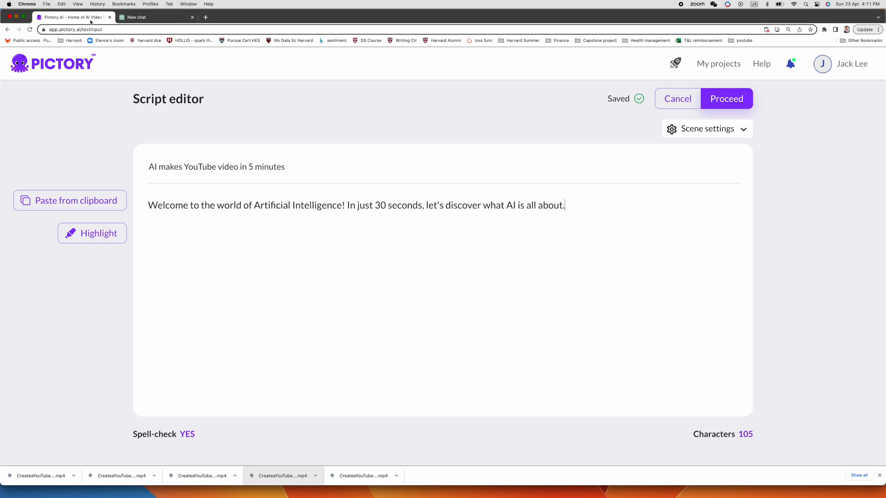
pyautogui.click(573, 196)
pyautogui.press('Return')
pyautogui.press('super+v')
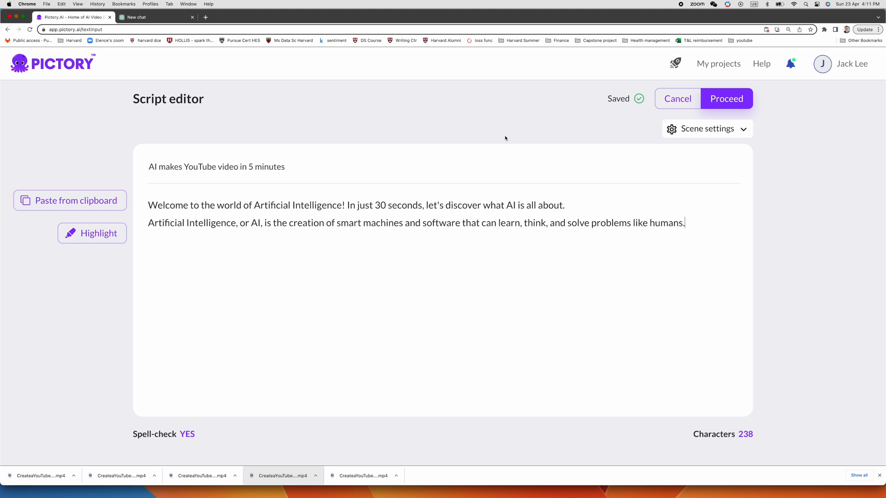
# Copy the Scene 2 narrator sentence about self-driving cars from ChatGPT and paste it as the Pictory script's third line.
pyautogui.click(161, 18)
pyautogui.click(91, 18)
pyautogui.press('Return')
pyautogui.write('From self-driving cars to voice assistants, AI is revolutionizing industries, making our lives easier and more efficient.')
# Copy the narrator sentence about AI's ever-growing capabilities from ChatGPT and add it as the Pictory script's fourth line.
pyautogui.click(185, 17)
pyautogui.moveTo(336, 354); pyautogui.dragTo(468, 370)
pyautogui.press('super+c')
pyautogui.click(88, 18)
pyautogui.press('Return')
pyautogui.press('super+v')
# Copy the closing narration starting "Embrace the power of AI" from ChatGPT and paste it at the end of the Pictory script.
pyautogui.click(161, 17)
pyautogui.moveTo(337, 297); pyautogui.dragTo(362, 314)
pyautogui.click(74, 17)
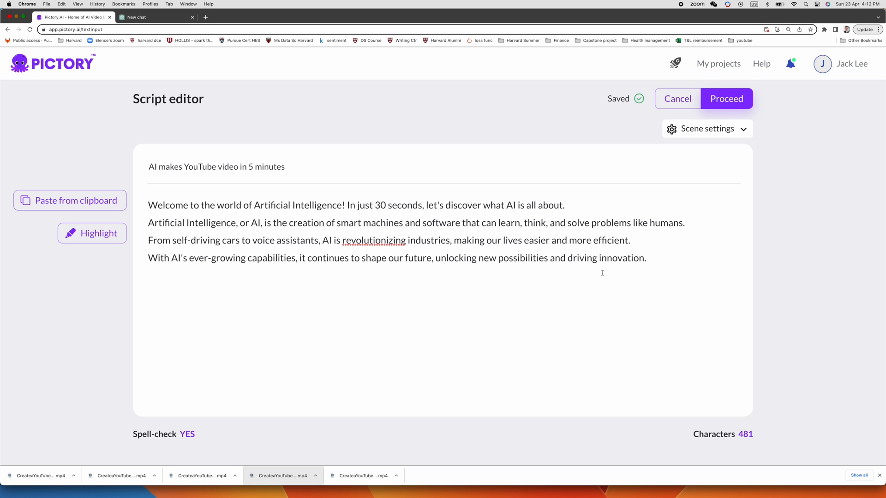
pyautogui.press('Return')
pyautogui.write('Embrace the power of AI and witness how it transforms the world around us. The future is now!')
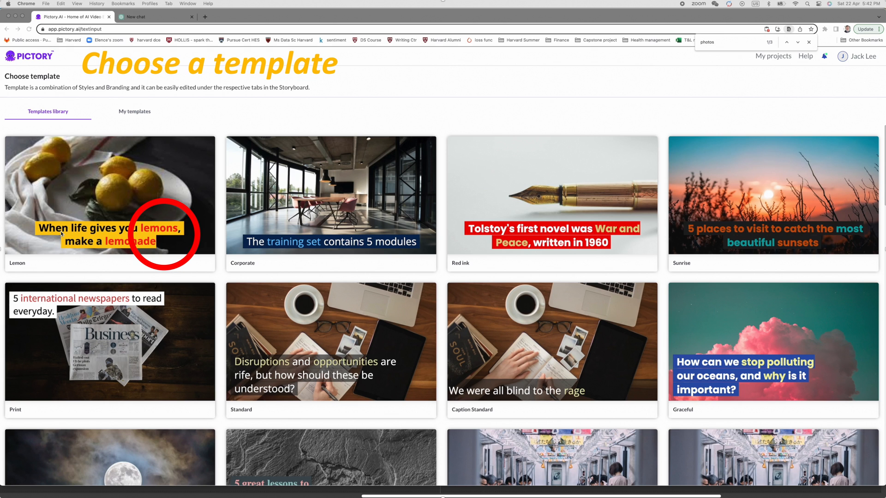
# Choose the Flashlight template from the library with a 16:9 aspect ratio and continue to the storyboard.
pyautogui.scroll(-4, 733, 341)
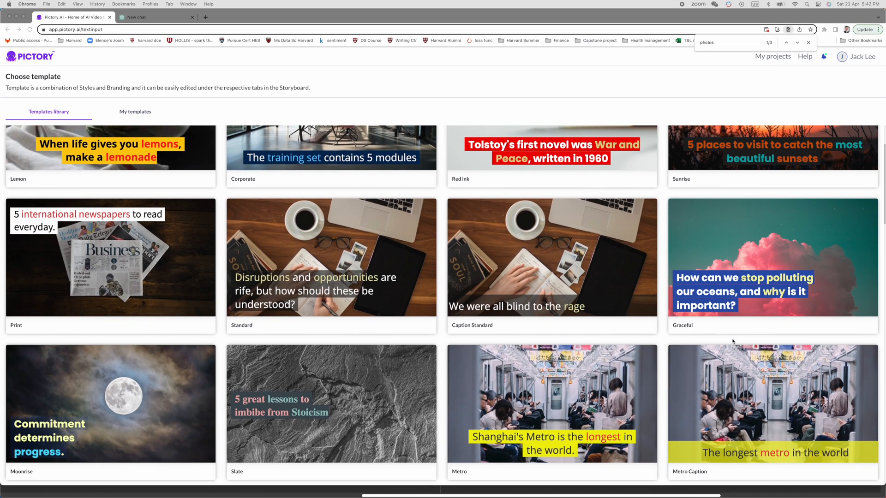
pyautogui.scroll(-5, 732, 341)
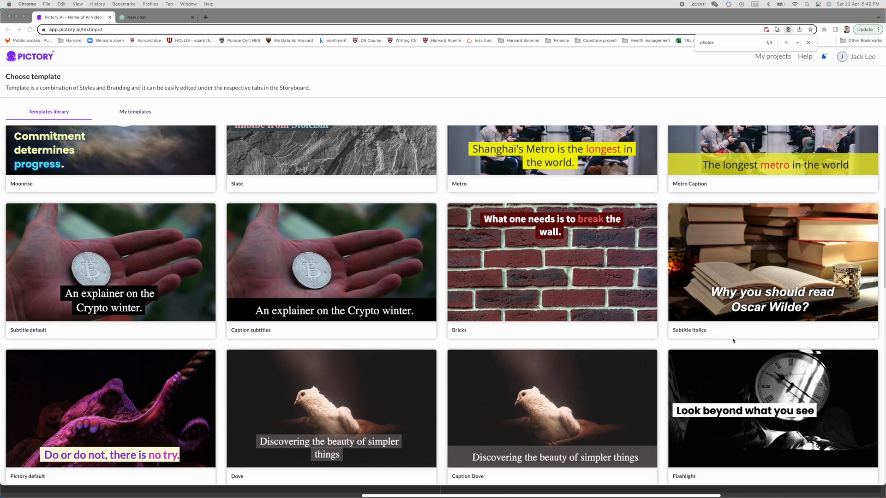
pyautogui.scroll(-3, 734, 341)
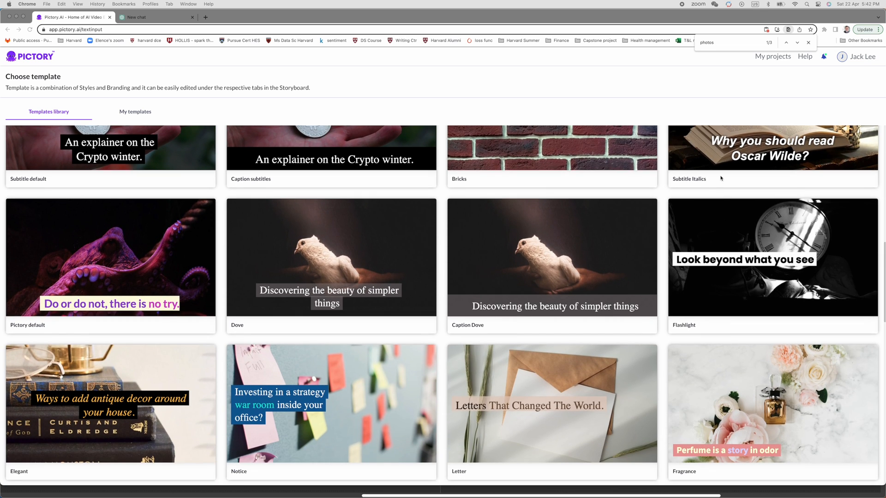
pyautogui.click(733, 233)
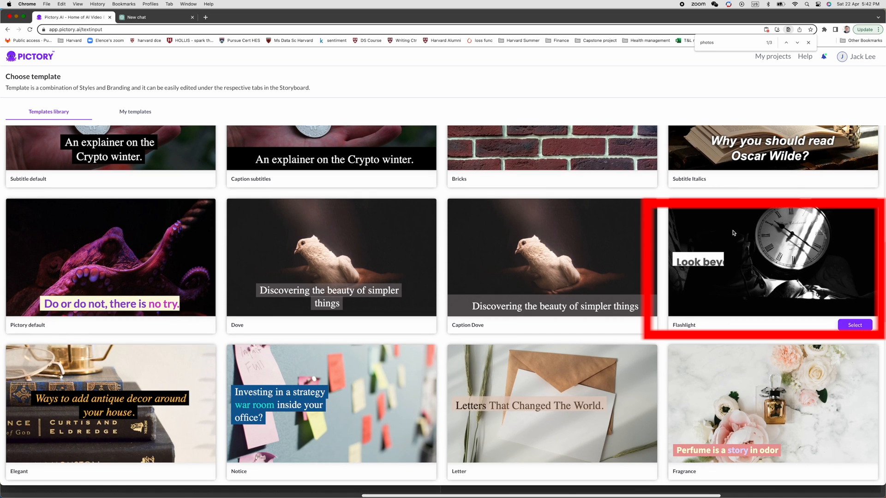
pyautogui.click(855, 325)
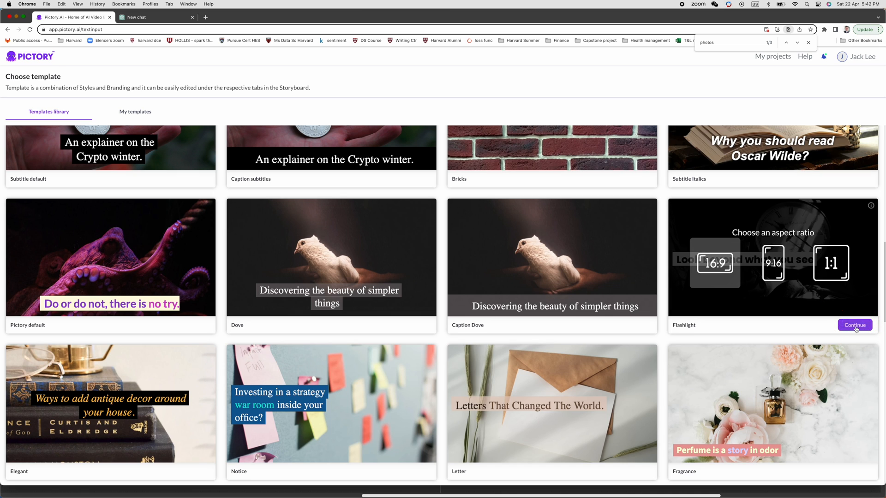
pyautogui.click(711, 265)
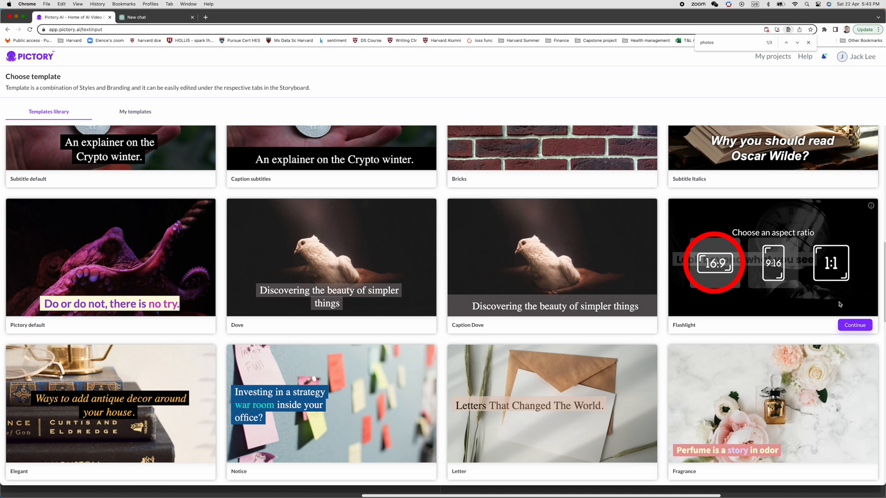
pyautogui.click(852, 326)
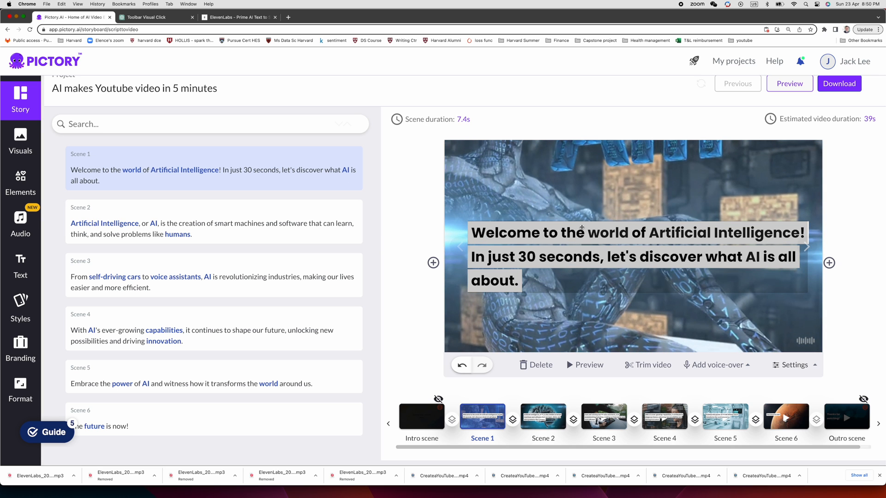
# Move Scene 1's caption down to the lower edge of the picture and apply that position to all scenes.
pyautogui.moveTo(582, 227); pyautogui.dragTo(580, 236)
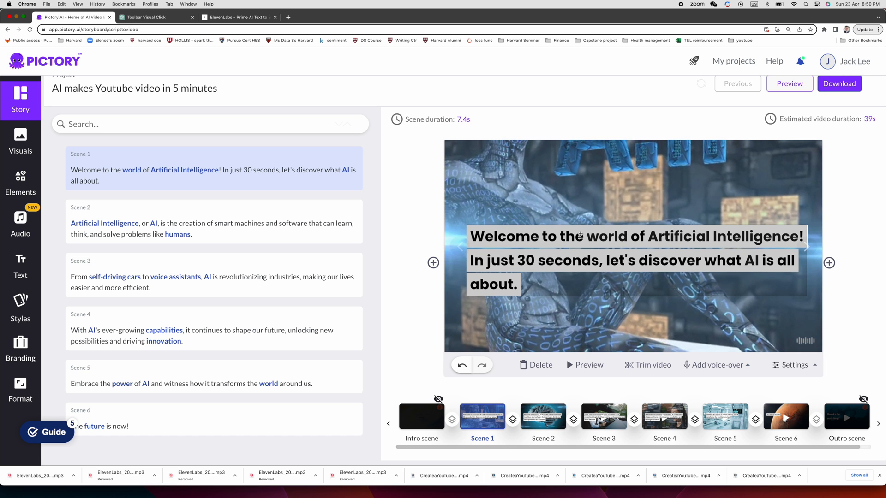
pyautogui.moveTo(580, 236); pyautogui.dragTo(583, 285)
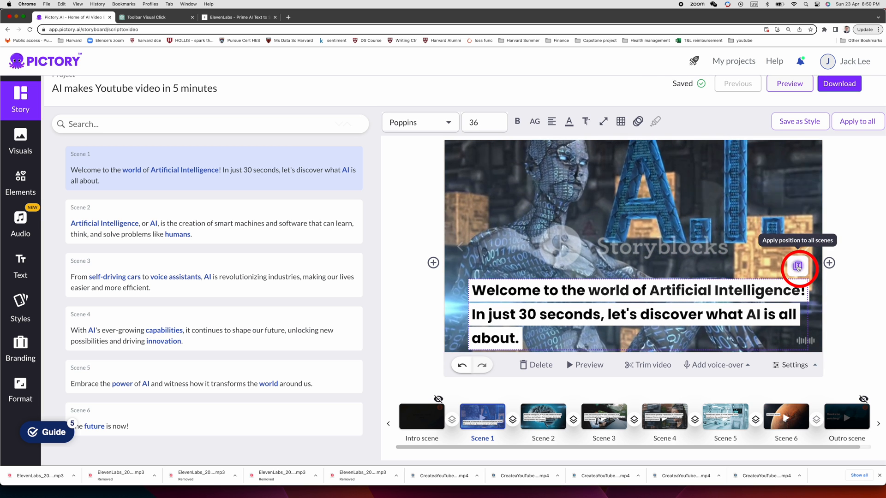
pyautogui.click(797, 267)
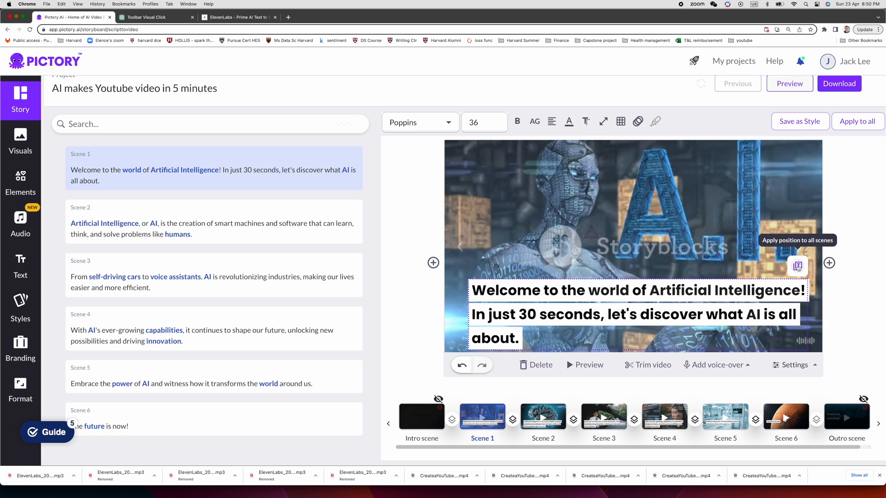
# Replace Scene 2's visual with the dark blue neuron network clip from the visuals library.
pyautogui.click(271, 231)
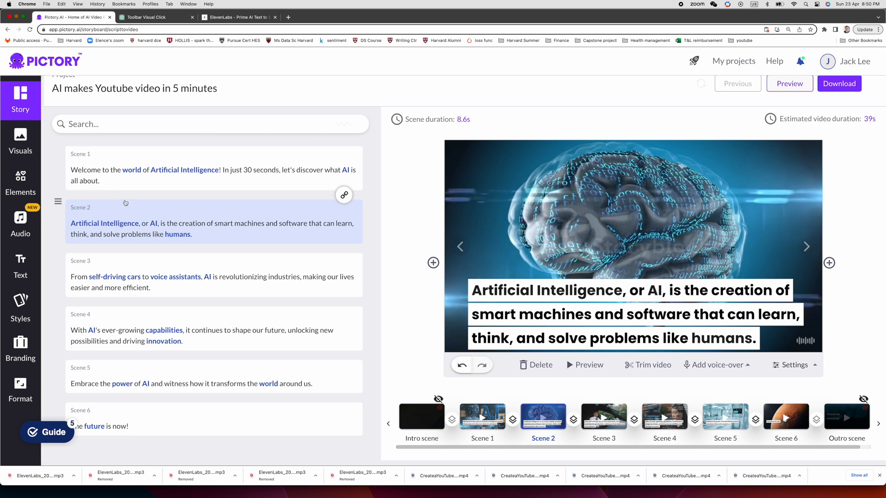
pyautogui.click(21, 137)
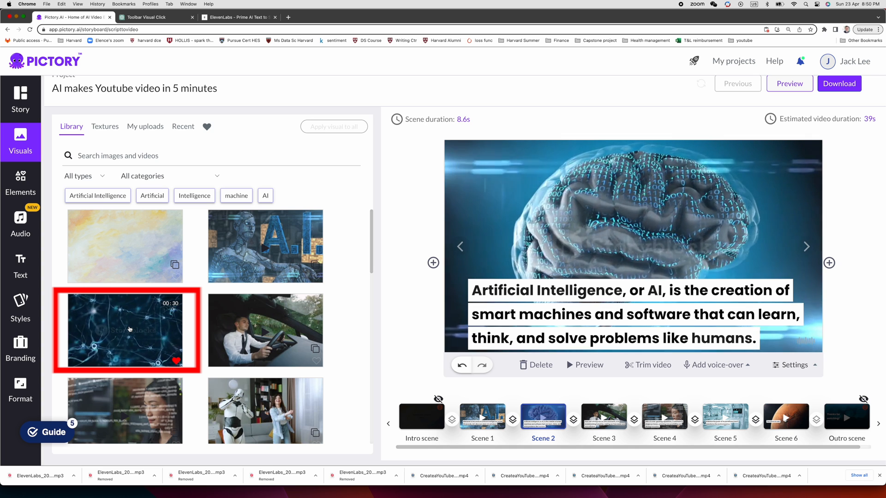
pyautogui.click(130, 329)
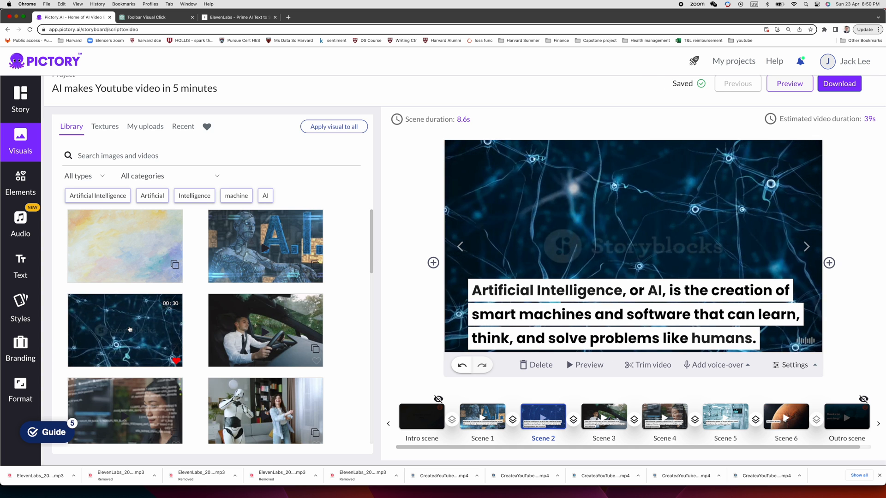
# Check the visuals of Scenes 3 and 4 and set Scene 5's visual to the woman-and-robot clip found by searching for "robot dancing".
pyautogui.click(19, 102)
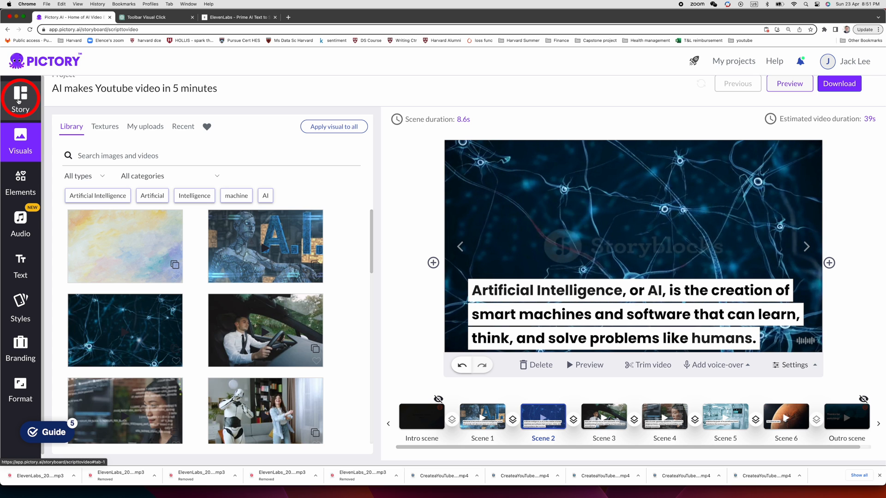
pyautogui.click(19, 101)
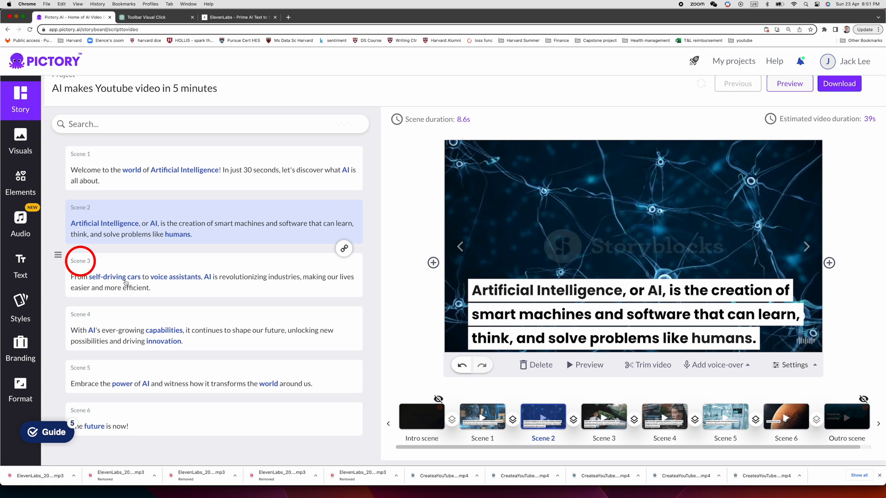
pyautogui.click(125, 280)
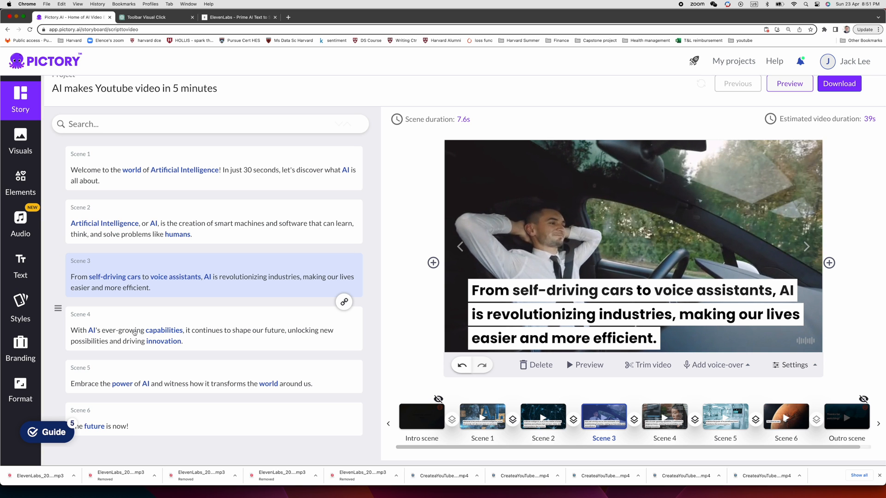
pyautogui.click(134, 332)
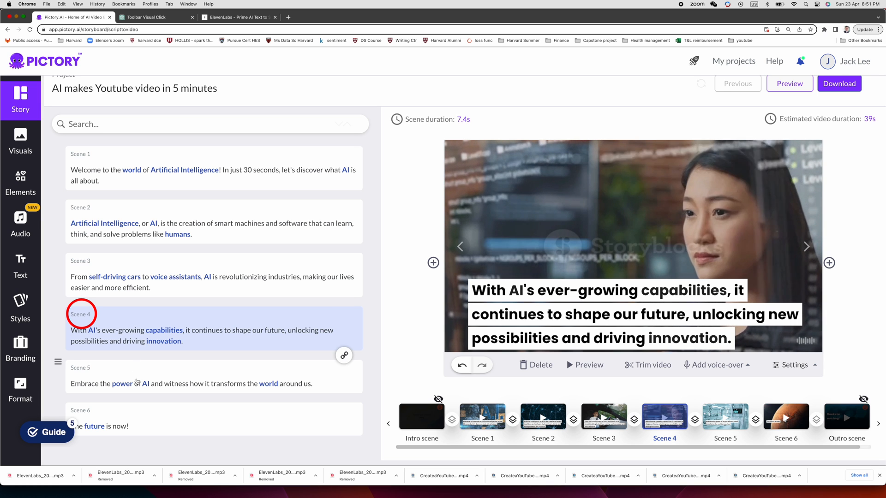
pyautogui.click(137, 381)
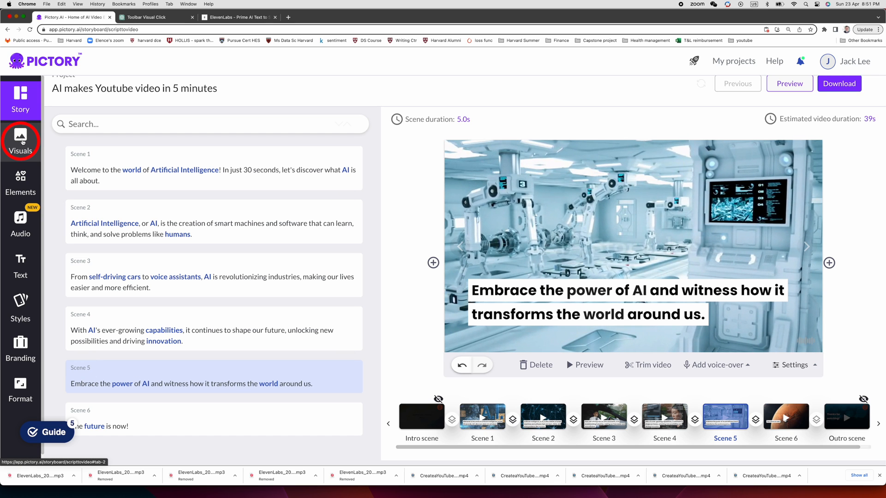
pyautogui.click(20, 141)
pyautogui.write('ro')
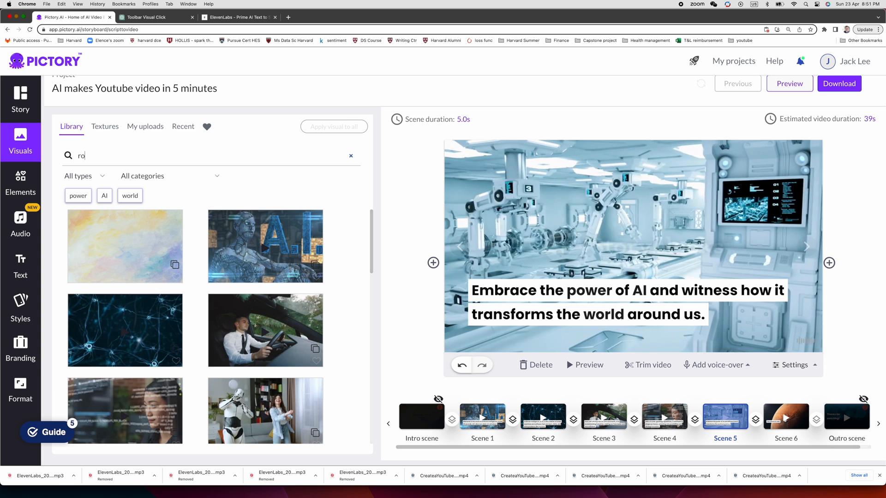
pyautogui.write('bot dancing')
pyautogui.press('Return')
pyautogui.click(240, 248)
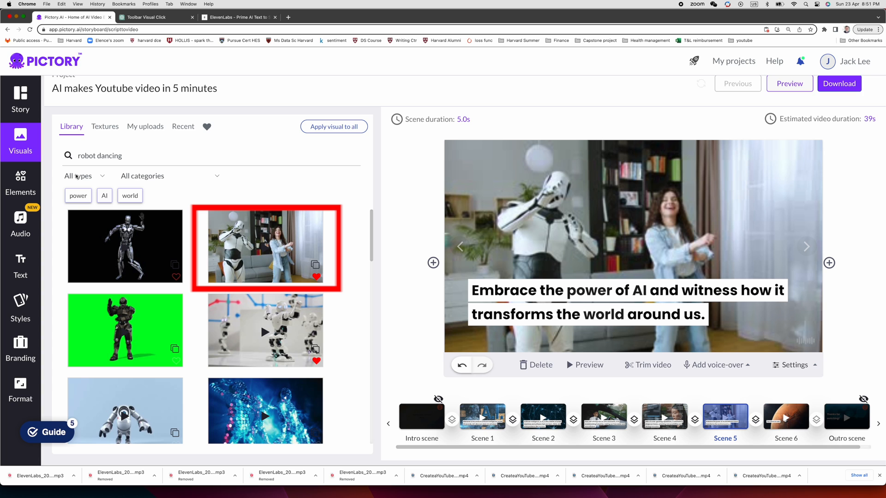
# Return to the story scenes, select Scene 6 and hide the caption text on all scenes.
pyautogui.click(21, 99)
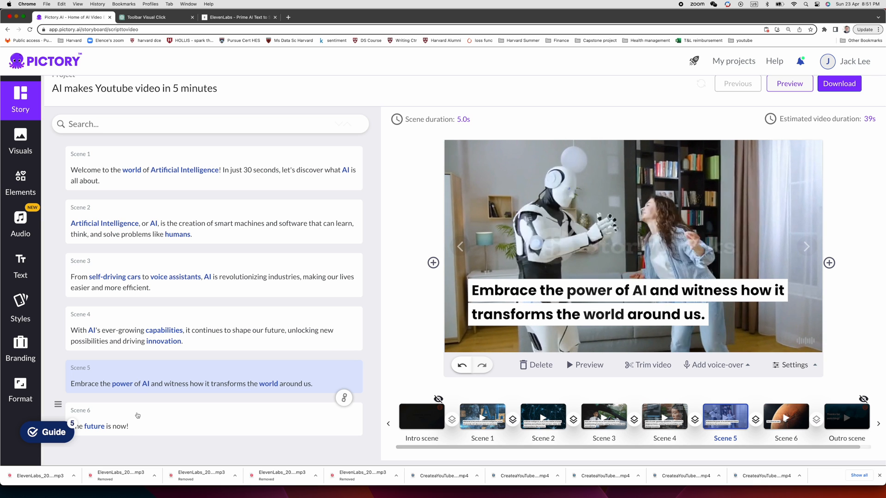
pyautogui.click(138, 424)
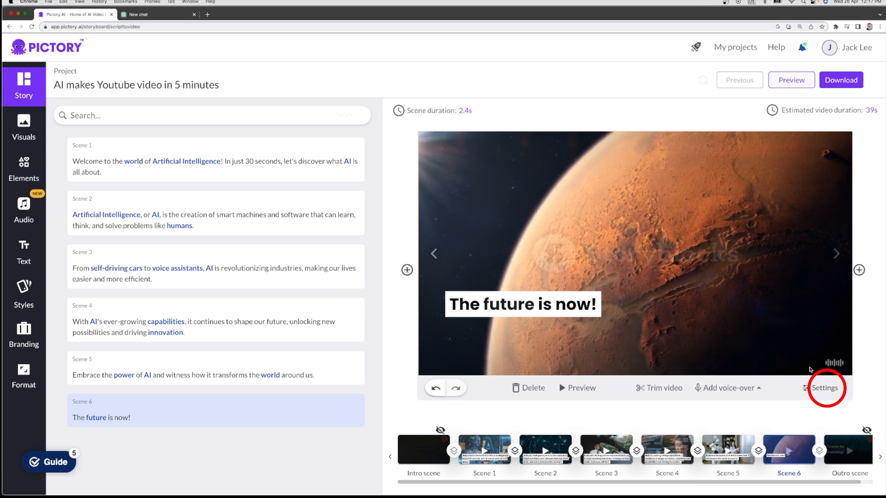
pyautogui.click(823, 388)
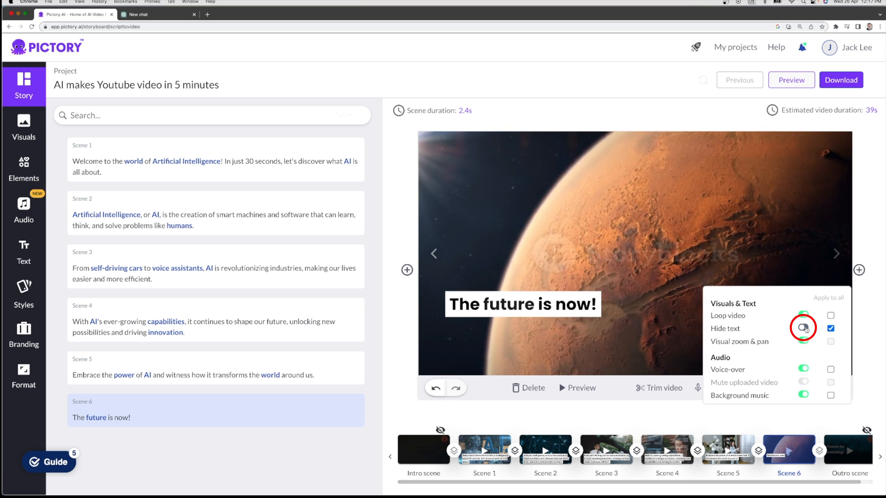
pyautogui.click(805, 328)
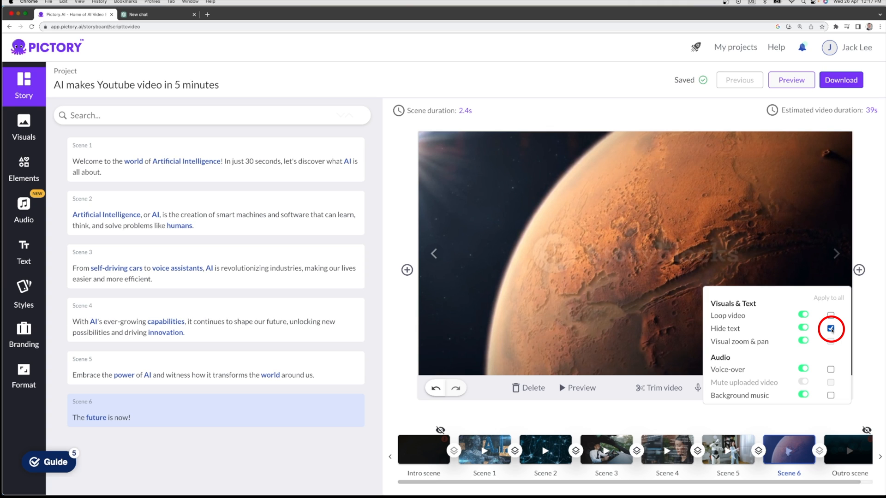
pyautogui.click(871, 352)
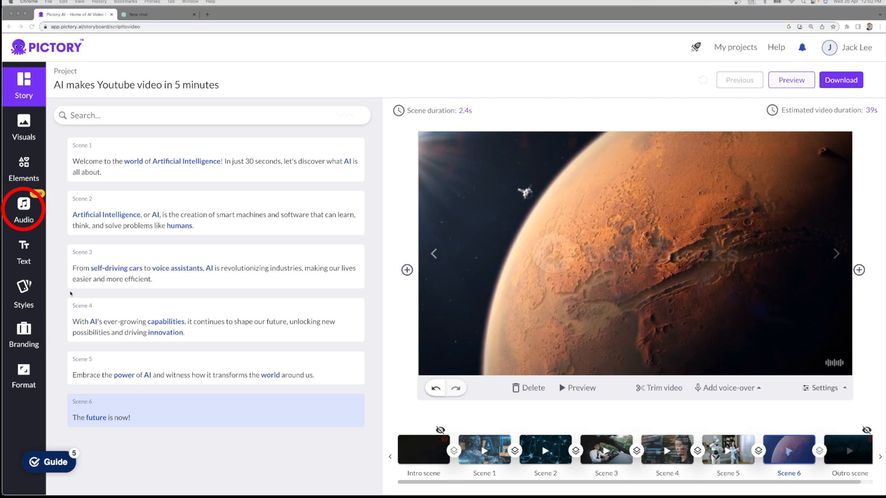
# Listen to the Break And Enter and Soul Jacked background music tracks and apply Soul Jacked to the video.
pyautogui.click(24, 206)
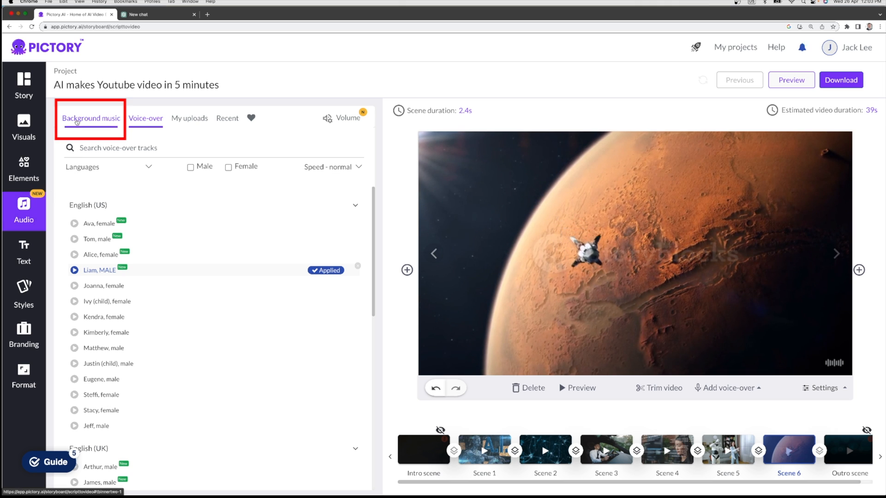
pyautogui.click(77, 120)
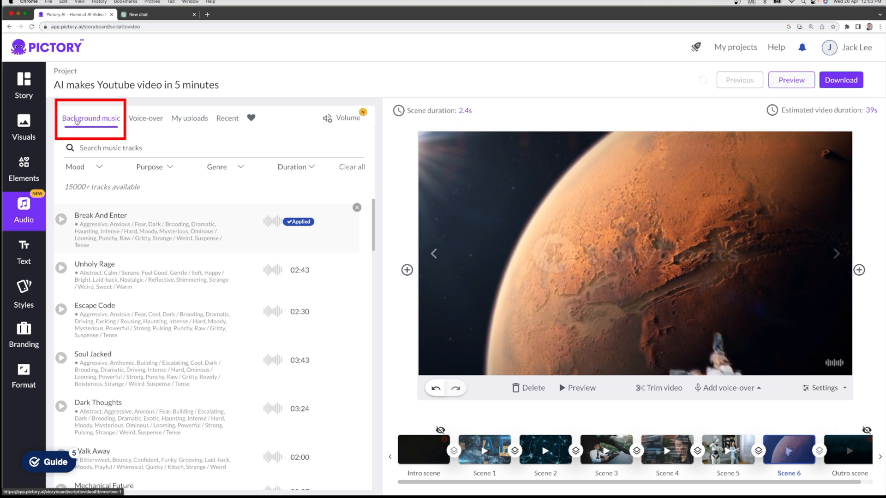
pyautogui.click(61, 220)
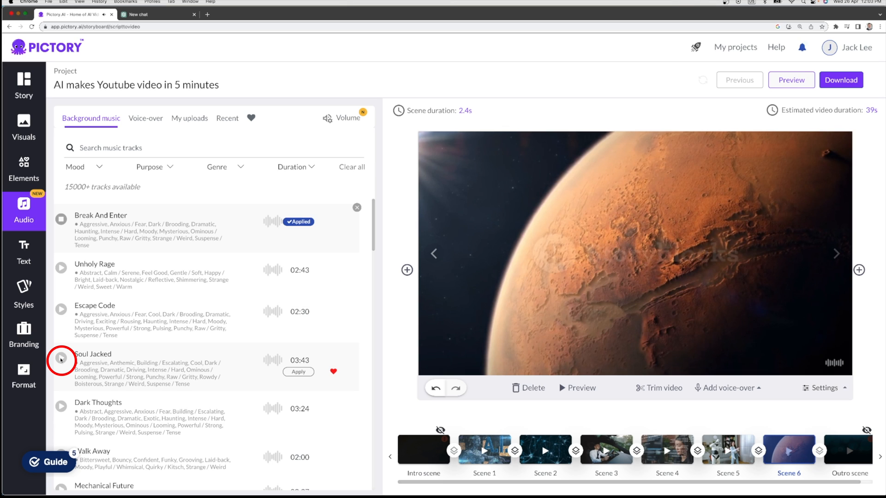
pyautogui.click(60, 359)
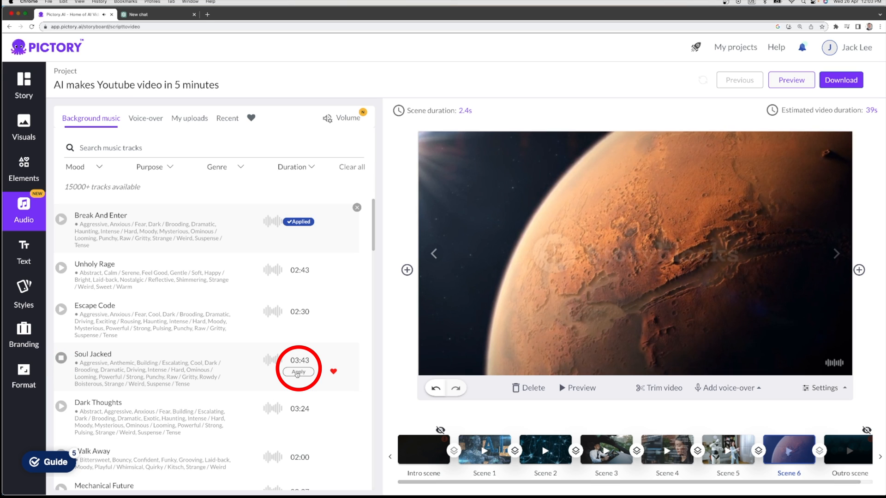
pyautogui.click(298, 372)
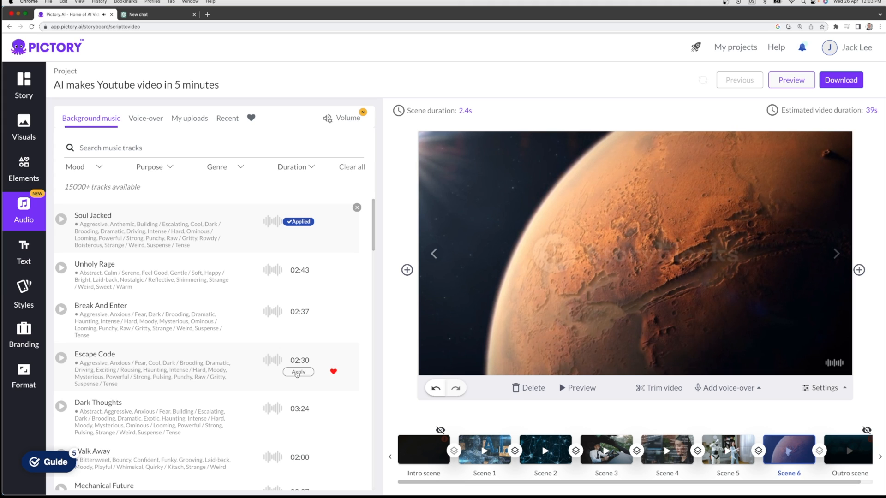
# Listen to the English (US) voice-over samples of Liam and Tom and apply the Tom voice.
pyautogui.click(155, 125)
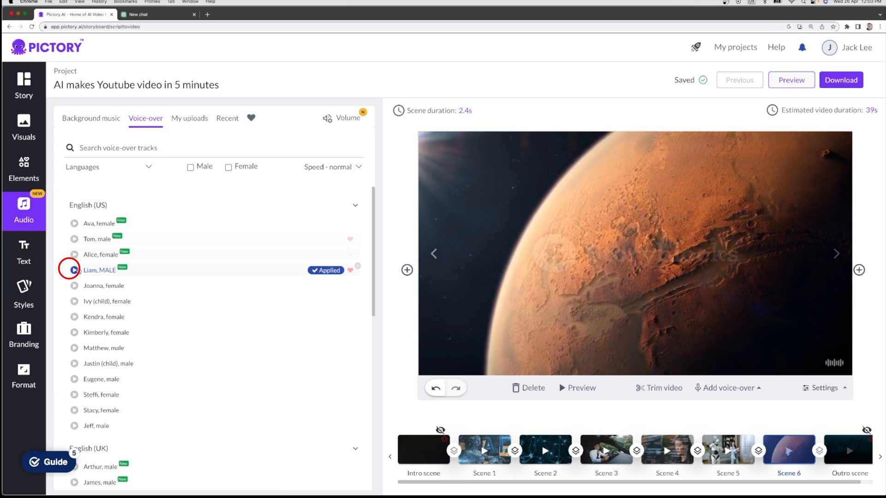
pyautogui.click(73, 271)
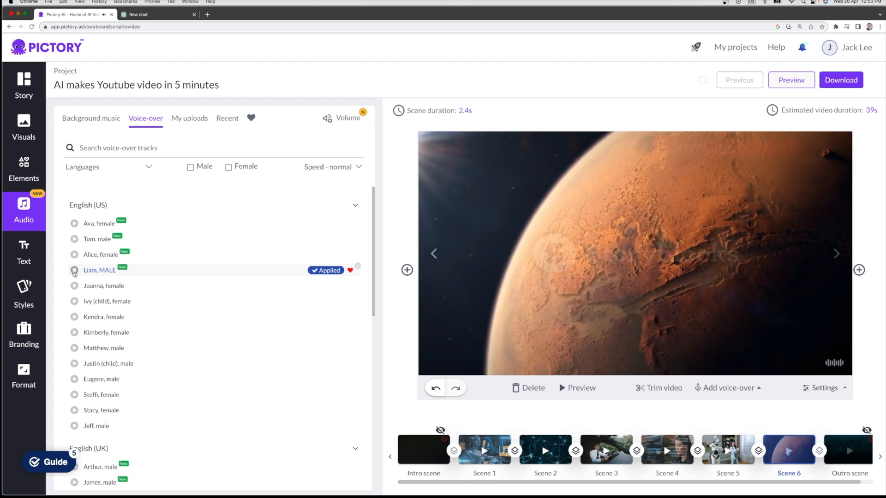
pyautogui.click(75, 239)
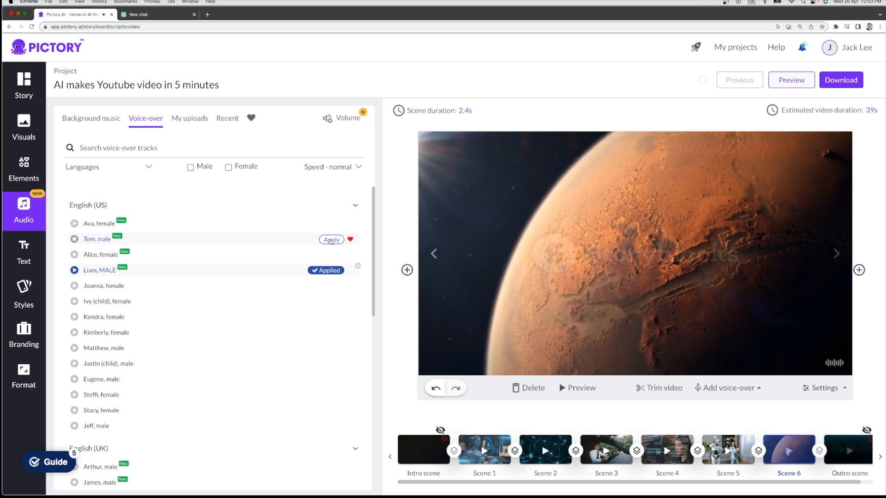
pyautogui.click(331, 240)
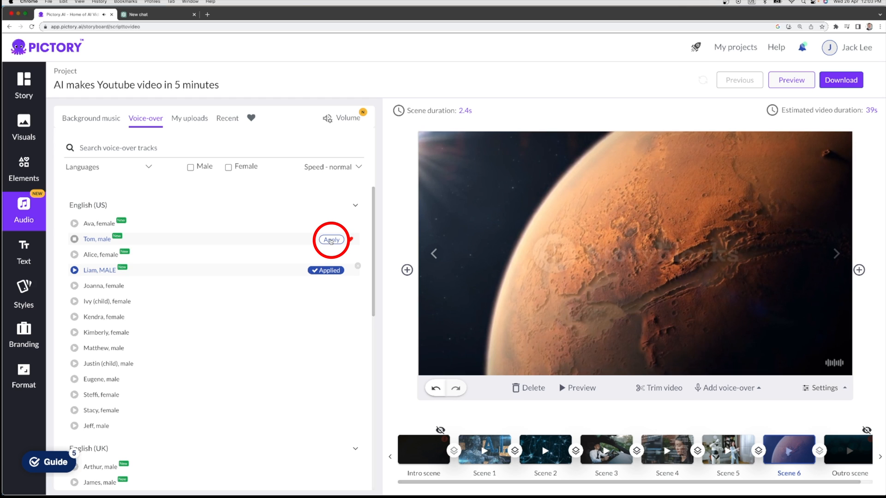
# Set the background music volume to 3% and the voice-over volume to 100%.
pyautogui.click(338, 119)
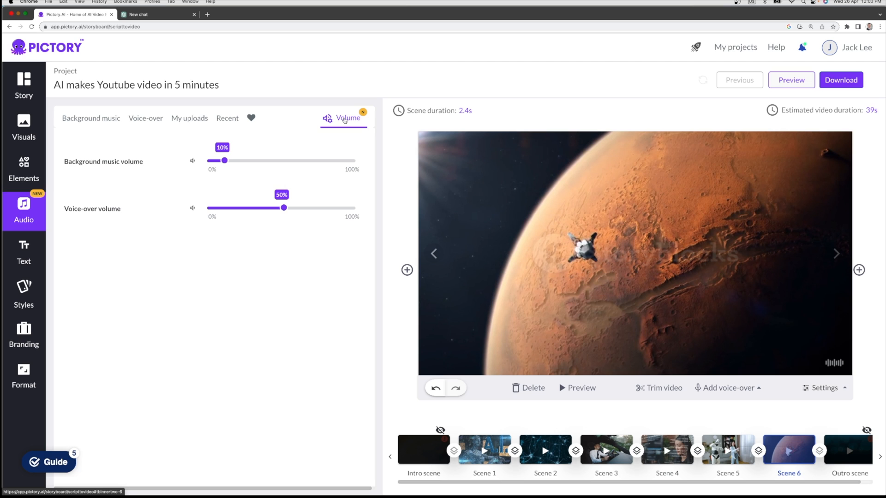
pyautogui.moveTo(224, 160); pyautogui.dragTo(212, 162)
pyautogui.moveTo(284, 208); pyautogui.dragTo(362, 212)
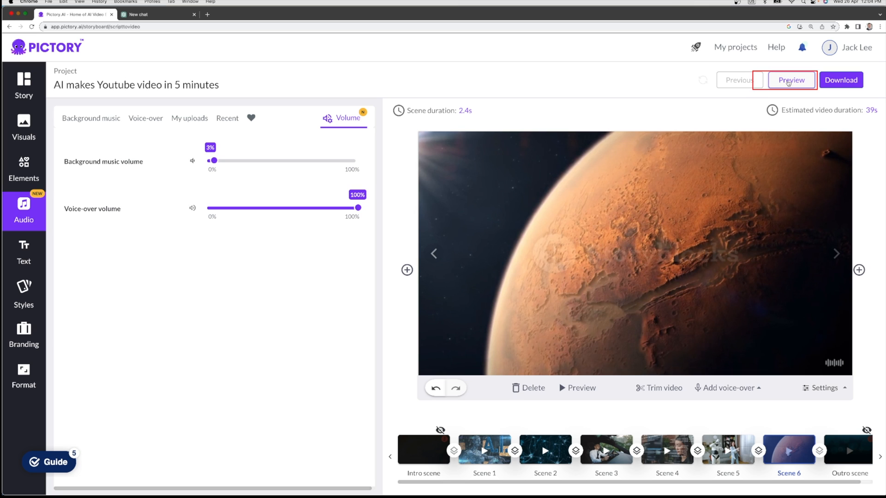
# Preview the video, including a jump ahead to Scene 3, and download the finished video.
pyautogui.click(789, 82)
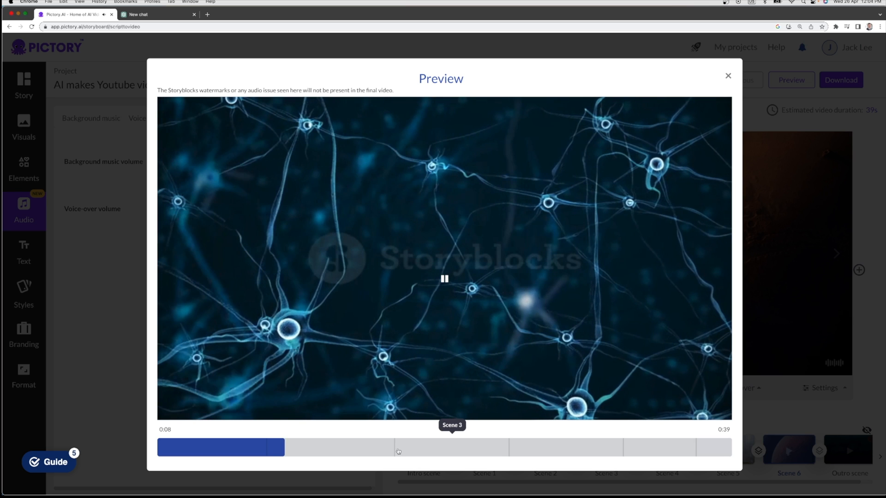
pyautogui.click(398, 452)
pyautogui.click(728, 76)
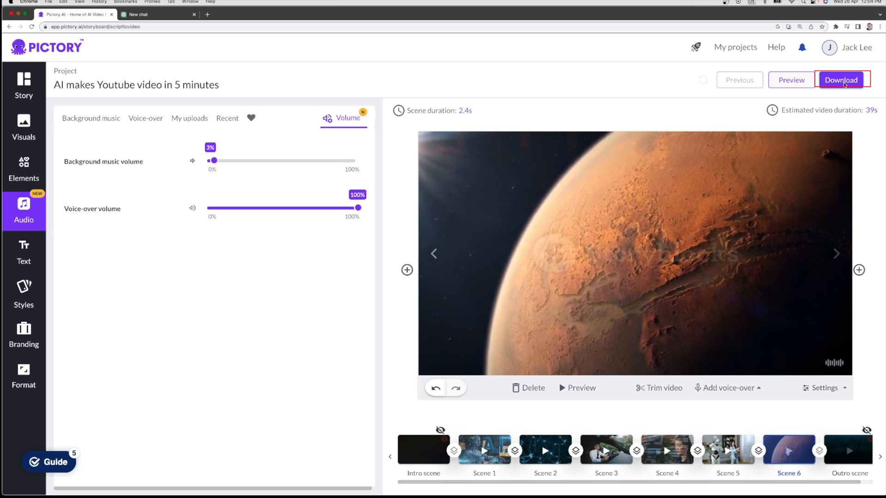
pyautogui.click(843, 81)
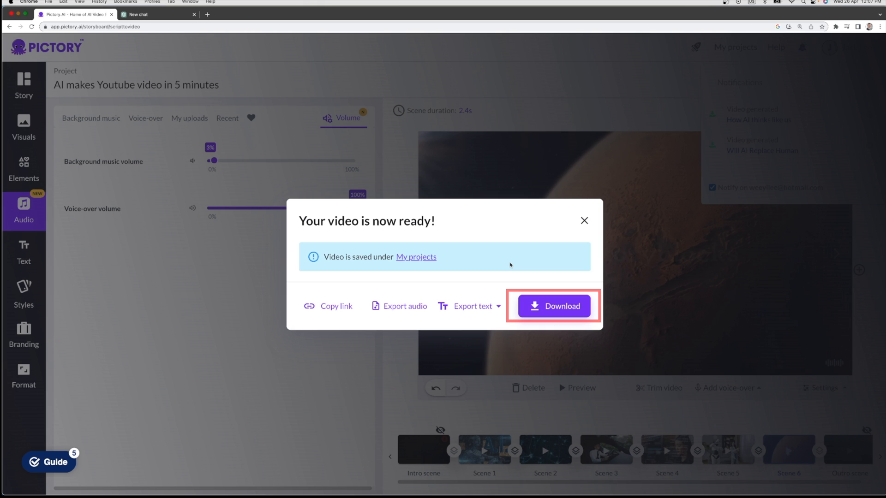
pyautogui.click(567, 312)
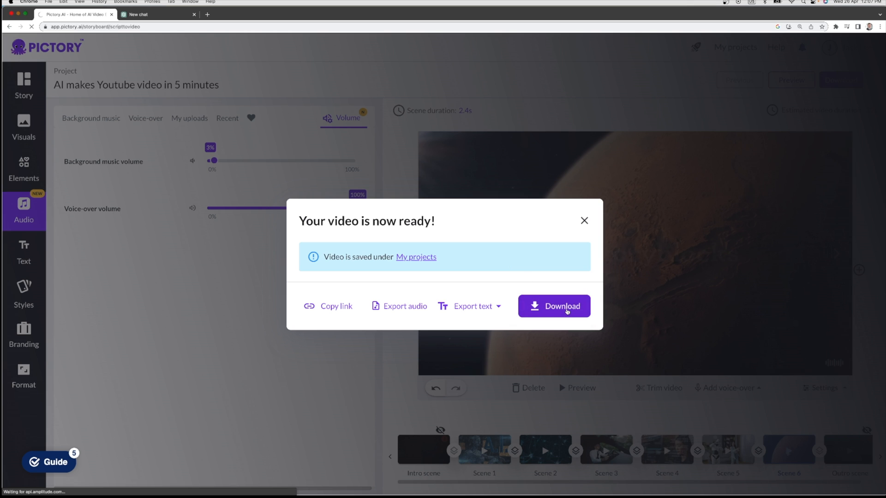